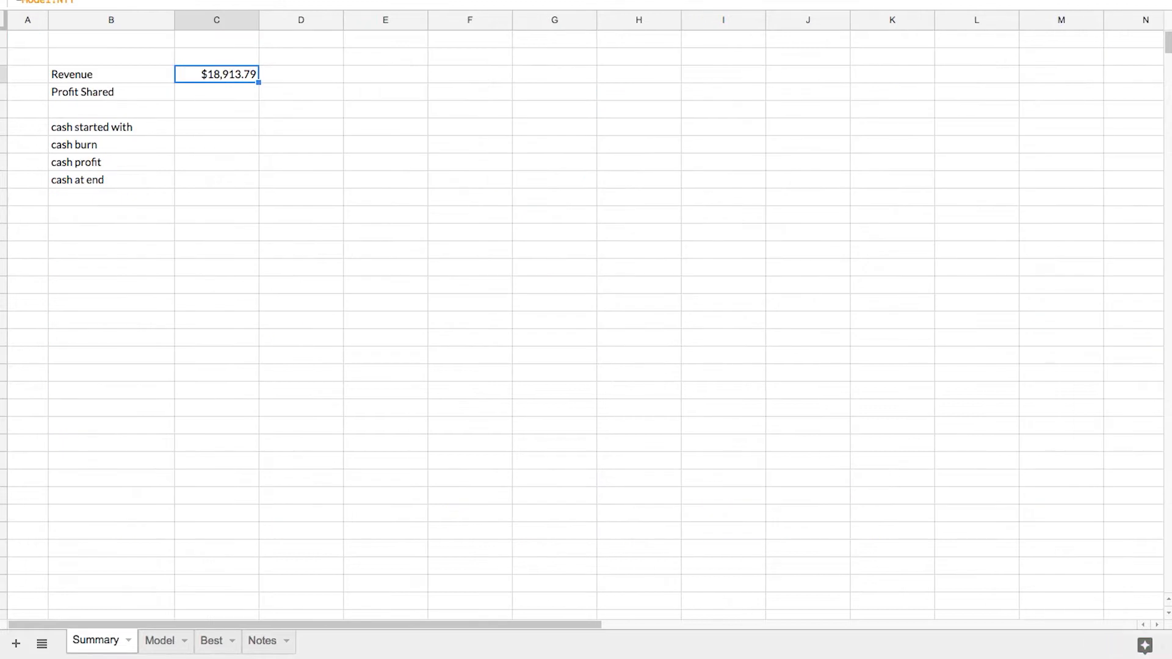
# Link the Summary sheet's Profit Shared value to the profits shared total in Model!N17
pyautogui.press('Down')
pyautogui.write('=')
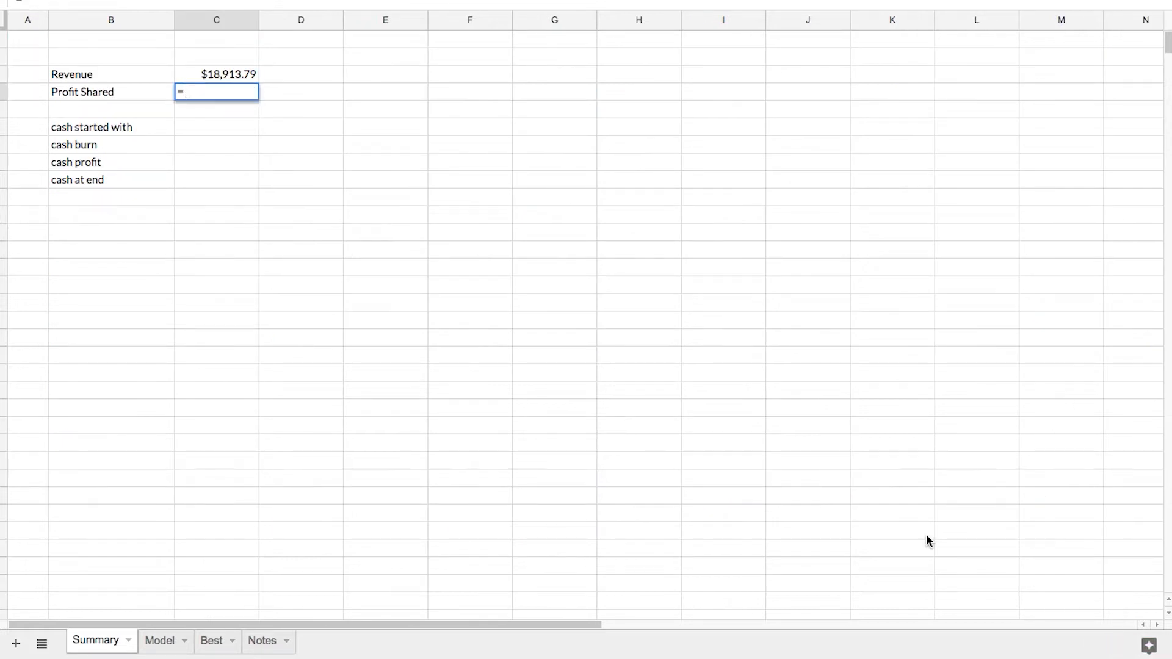
pyautogui.click(164, 641)
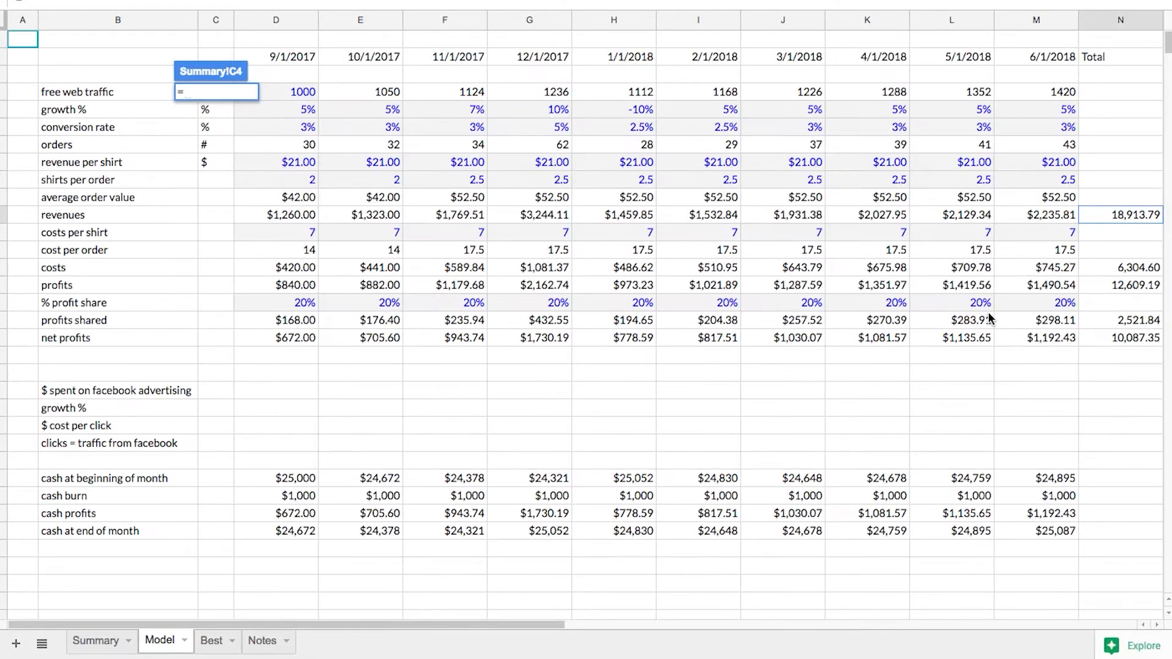
pyautogui.click(1110, 320)
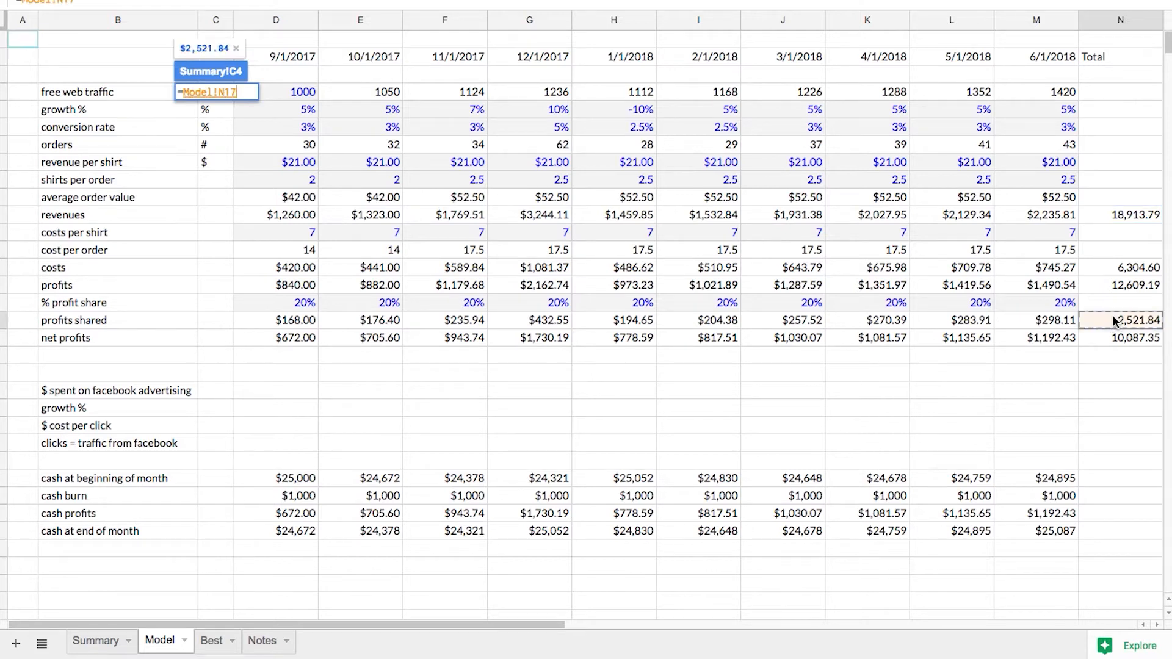
pyautogui.press('Return')
# Add the note "trailing last 12 months" beside the Revenue and Profit Shared figures
pyautogui.press('Right')
pyautogui.write('trai;')
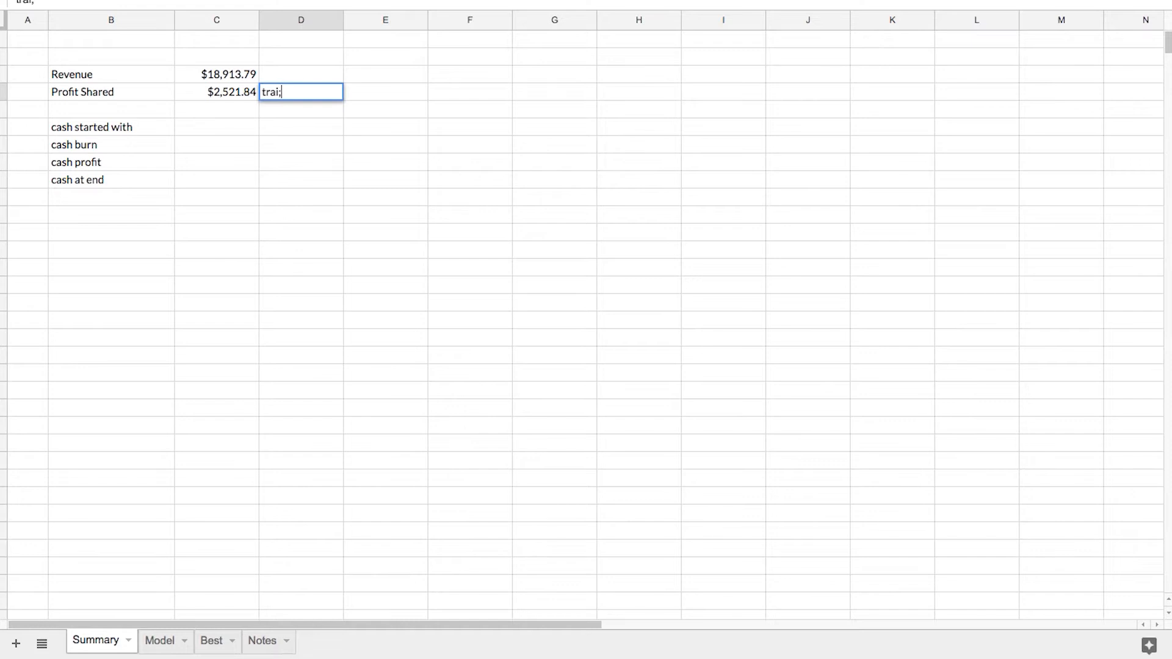
pyautogui.write('ing')
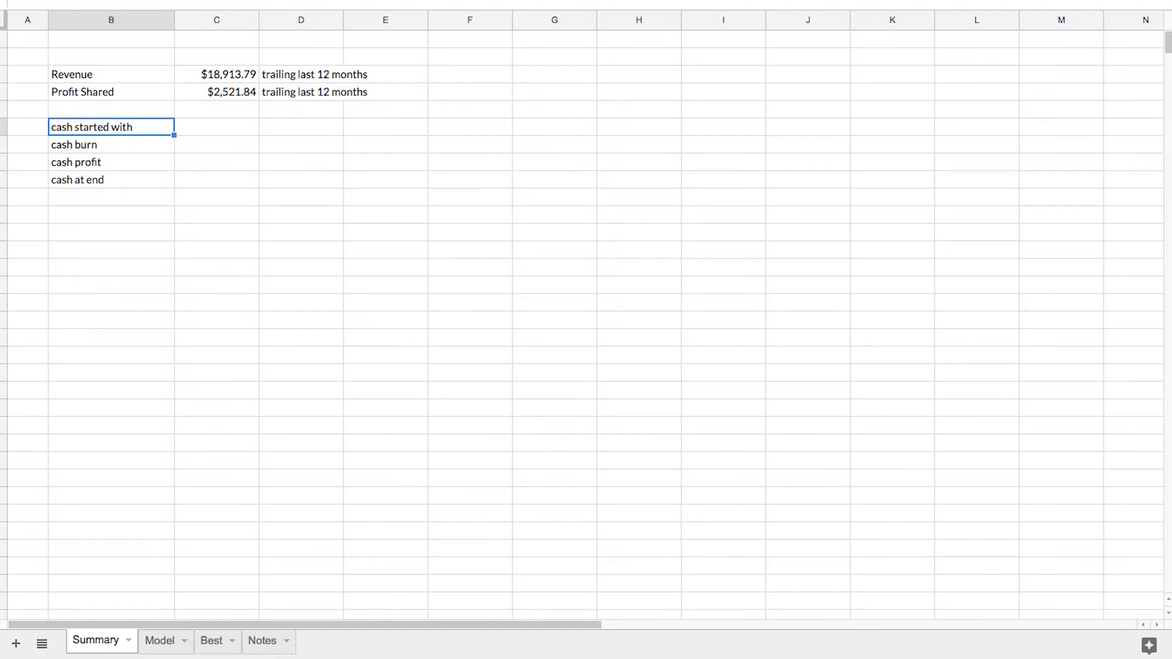
# Rename the "cash started with" label as "Cash Started"
pyautogui.write('Cash Started')
pyautogui.press('Return')
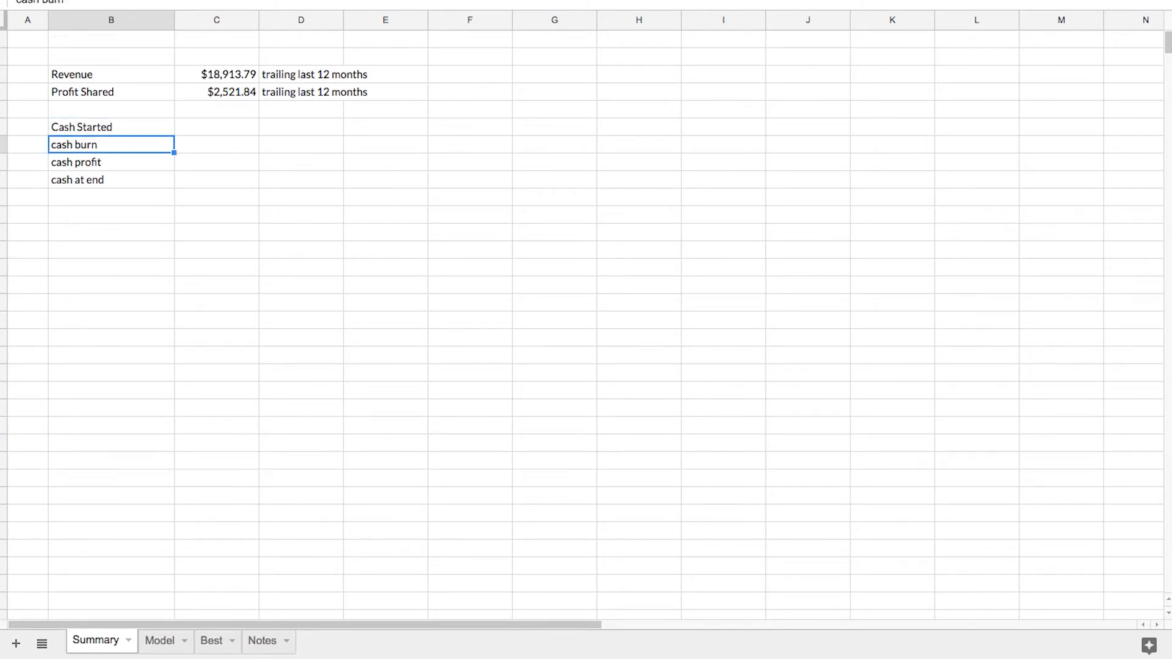
# Link the Cash Started value in C6 to the Model sheet's cash at beginning of month for 9/1/2017
pyautogui.press('Up')
pyautogui.press('Right')
pyautogui.write('=')
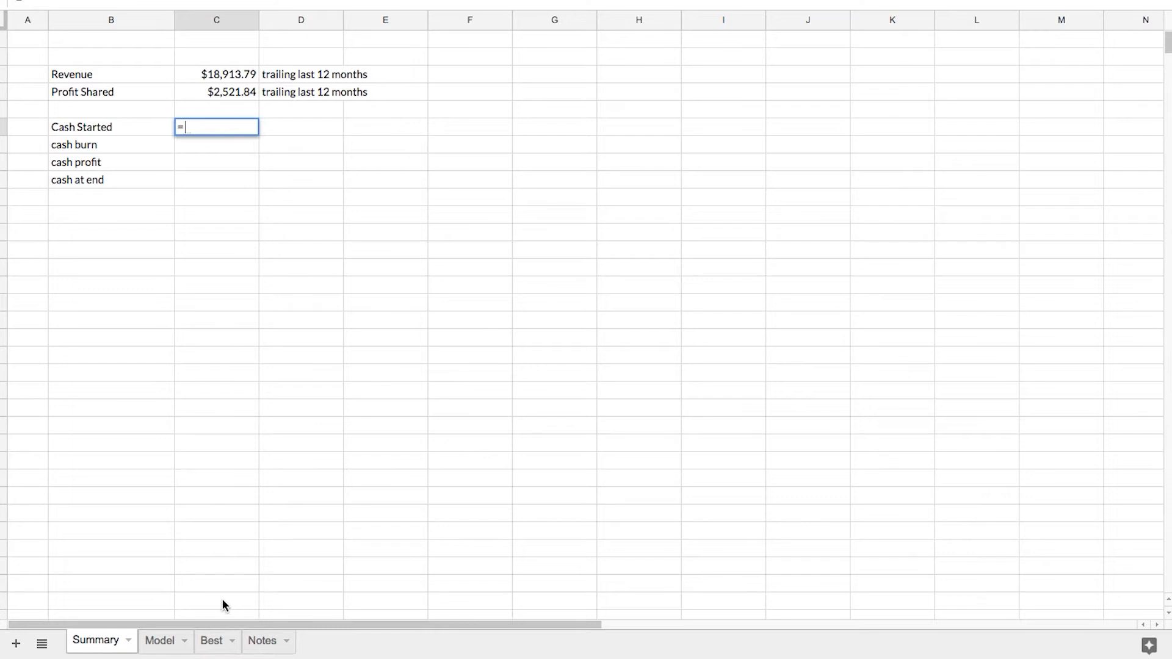
pyautogui.click(159, 640)
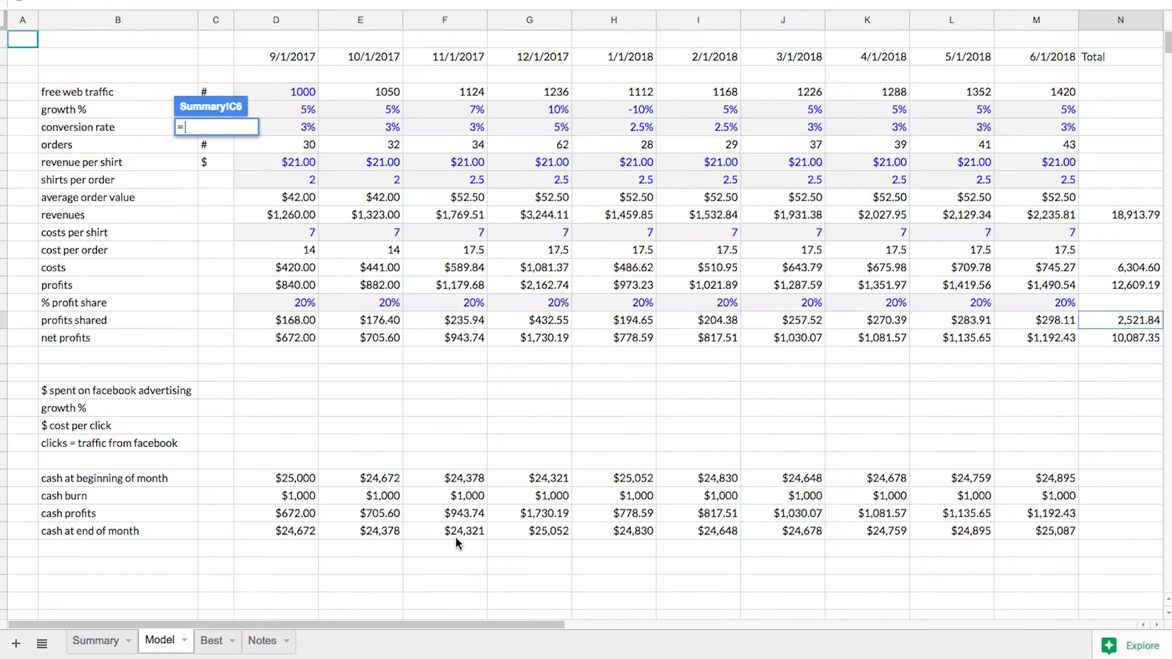
pyautogui.click(308, 482)
pyautogui.press('Return')
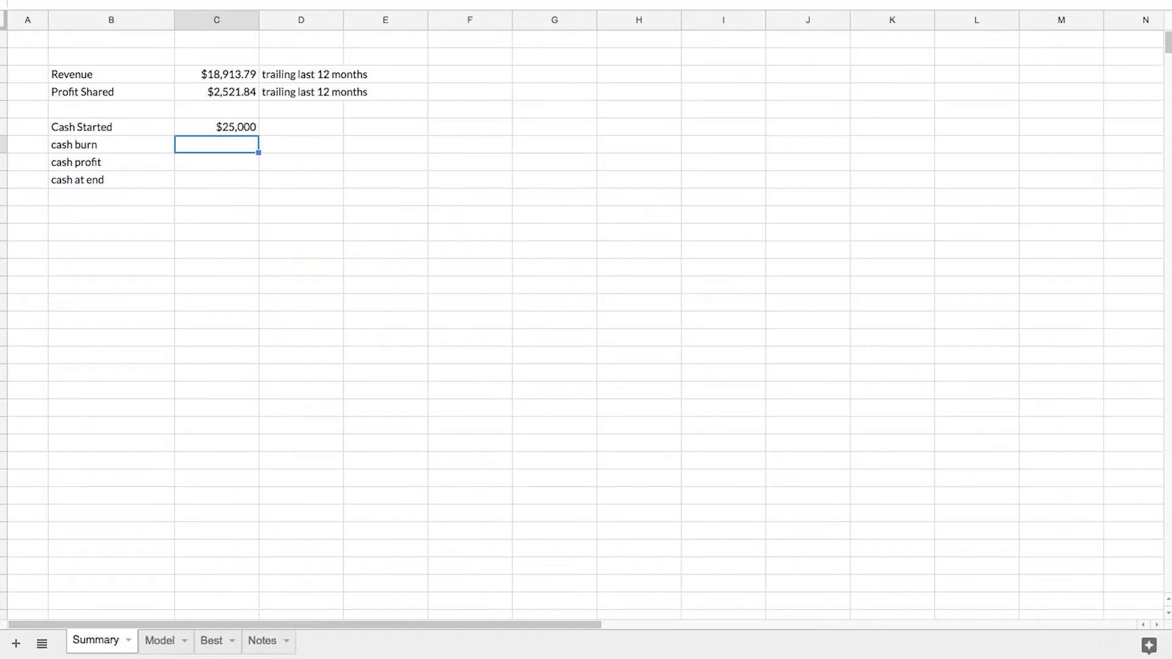
# Link the cash burn value in C7 to the Model sheet's first monthly cash burn, Model!D27
pyautogui.write('=')
pyautogui.click(162, 640)
pyautogui.click(299, 495)
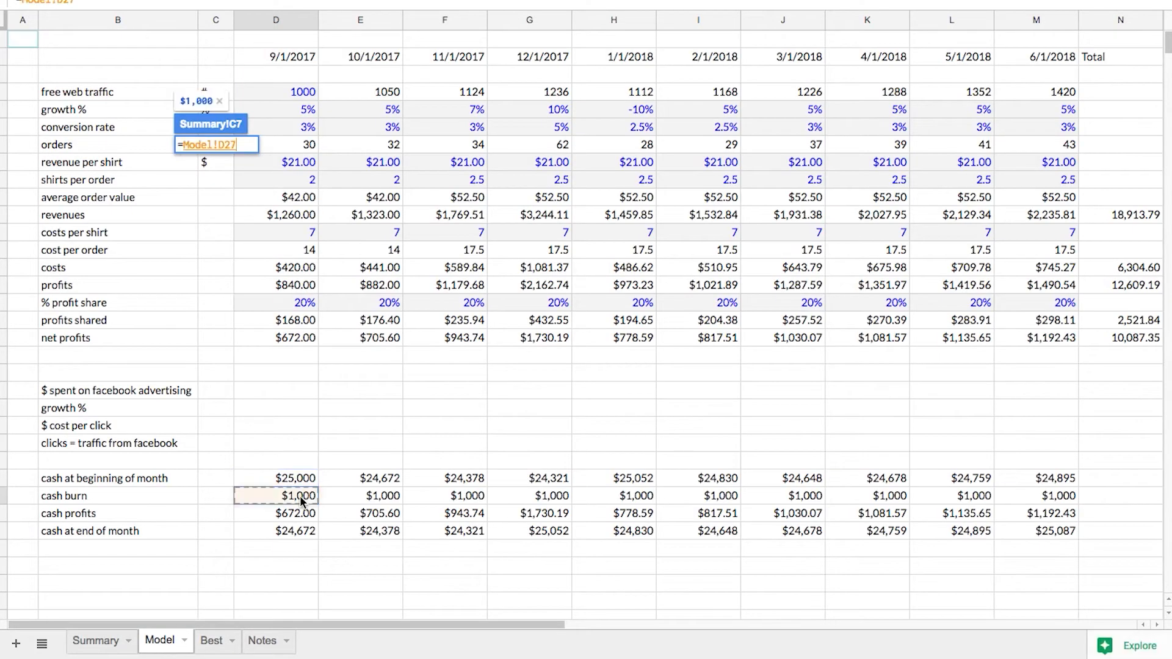
pyautogui.press('Return')
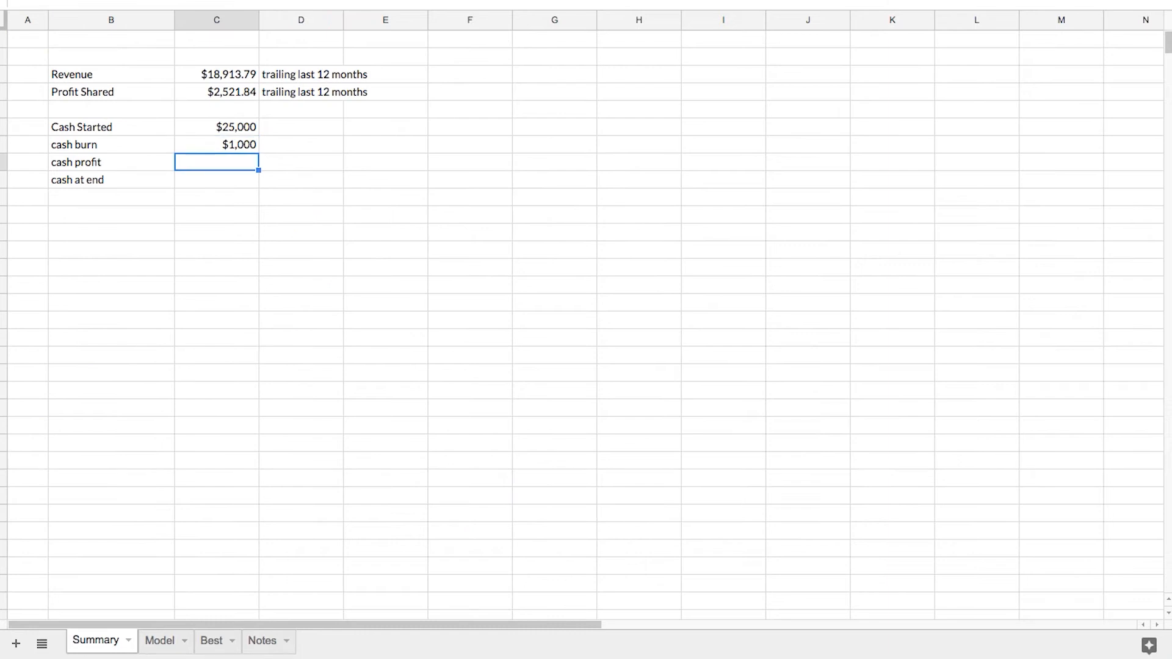
# Calculate cash profit in C8 as the average of the Model sheet's monthly cash profits, Model!D28:M28
pyautogui.write('=')
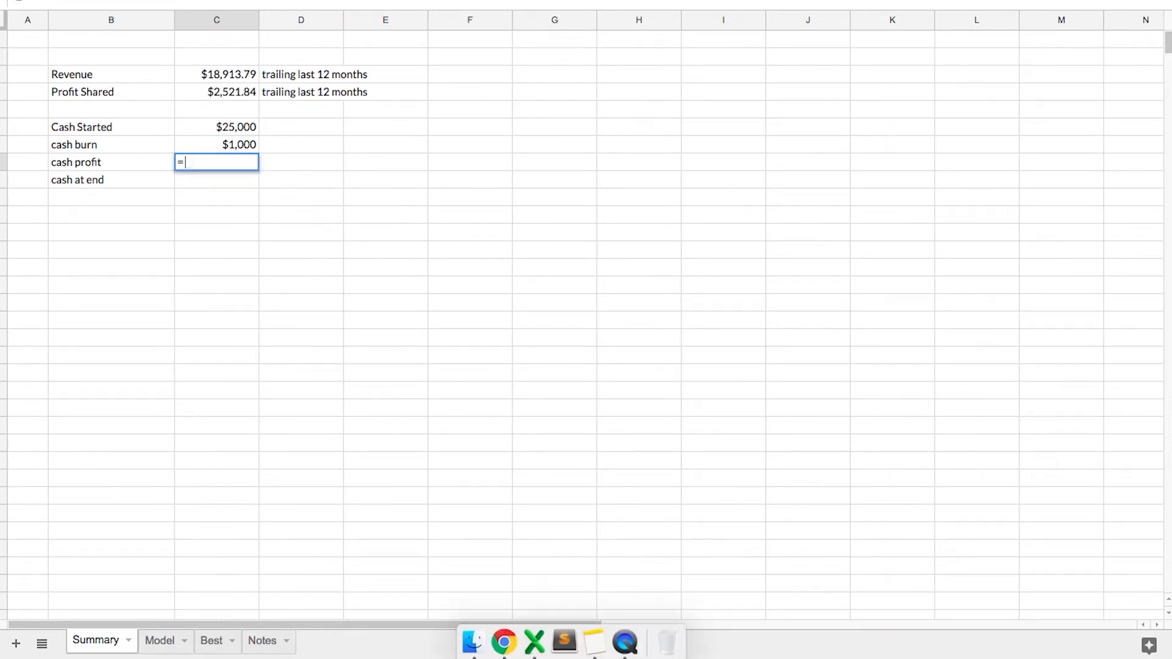
pyautogui.click(169, 641)
pyautogui.write('average(')
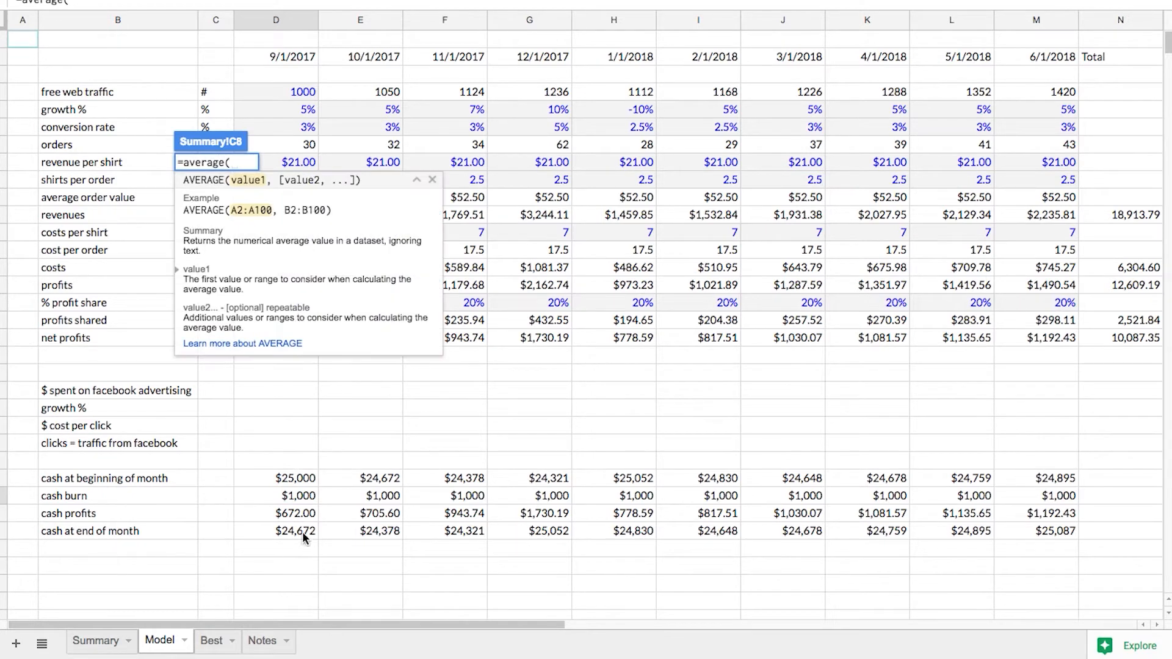
pyautogui.moveTo(299, 513); pyautogui.dragTo(384, 513)
pyautogui.moveTo(455, 512); pyautogui.dragTo(1033, 524)
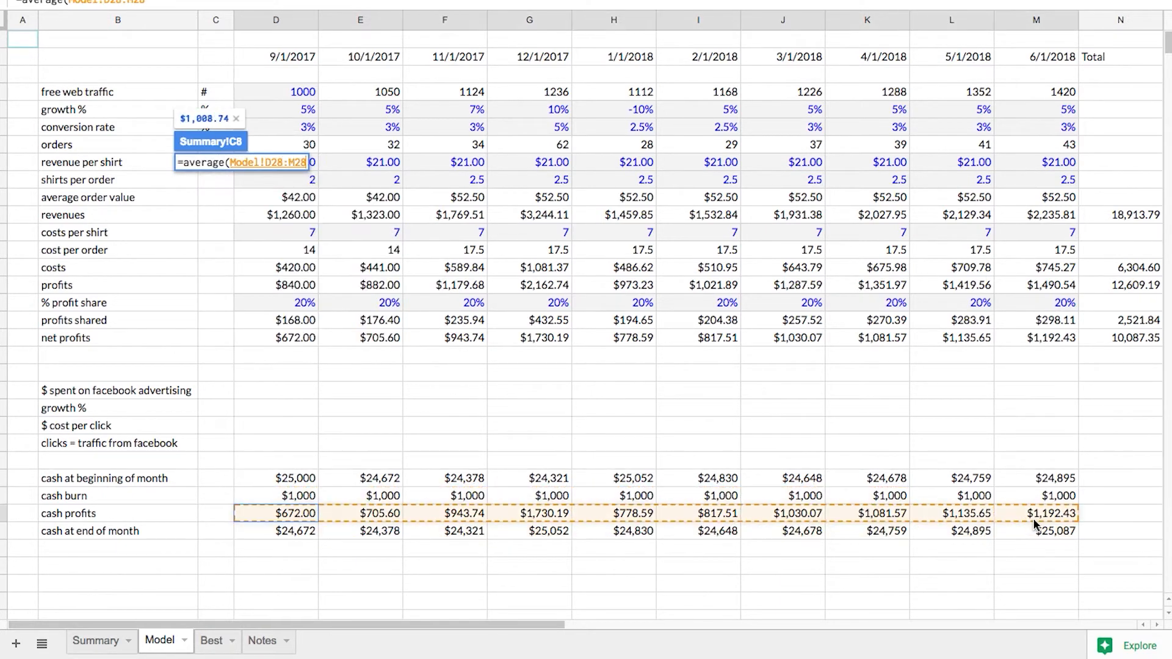
pyautogui.press('Return')
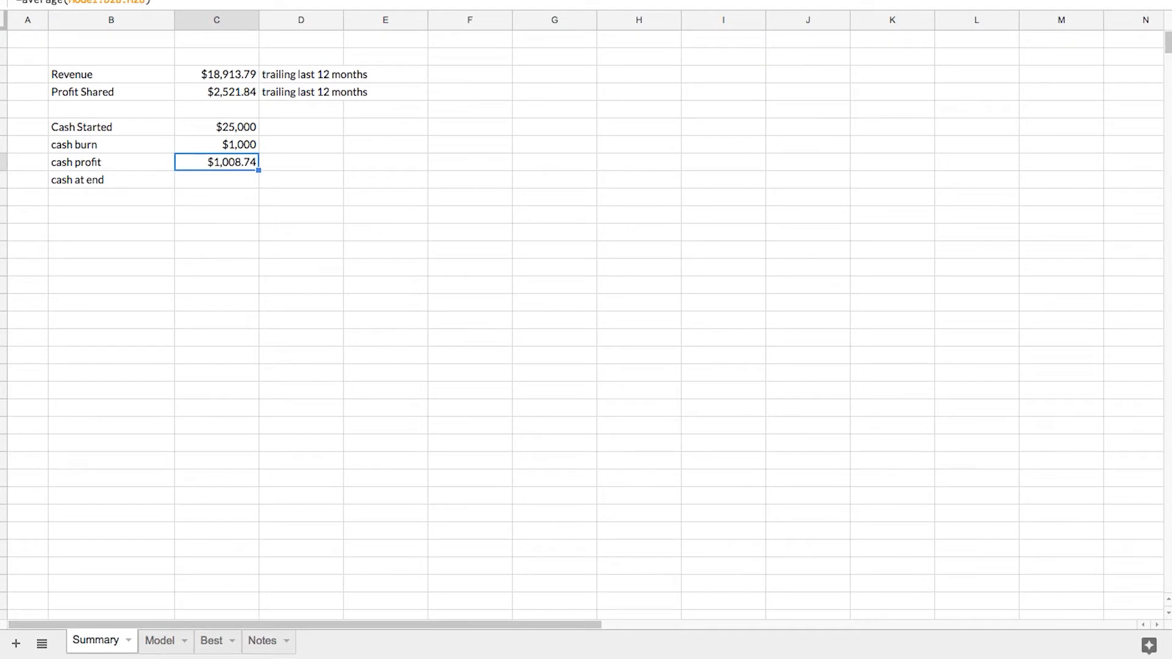
# Link the cash at end value in C9 to the Model sheet's cash at end of month for 6/1/2018
pyautogui.write('=')
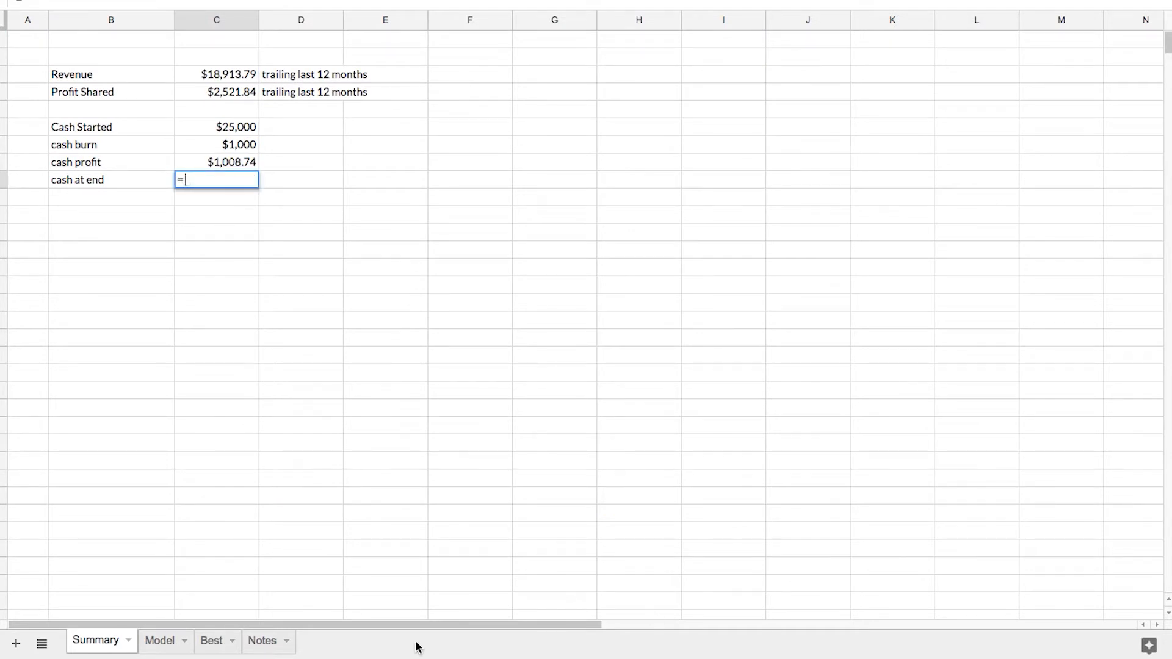
pyautogui.click(160, 641)
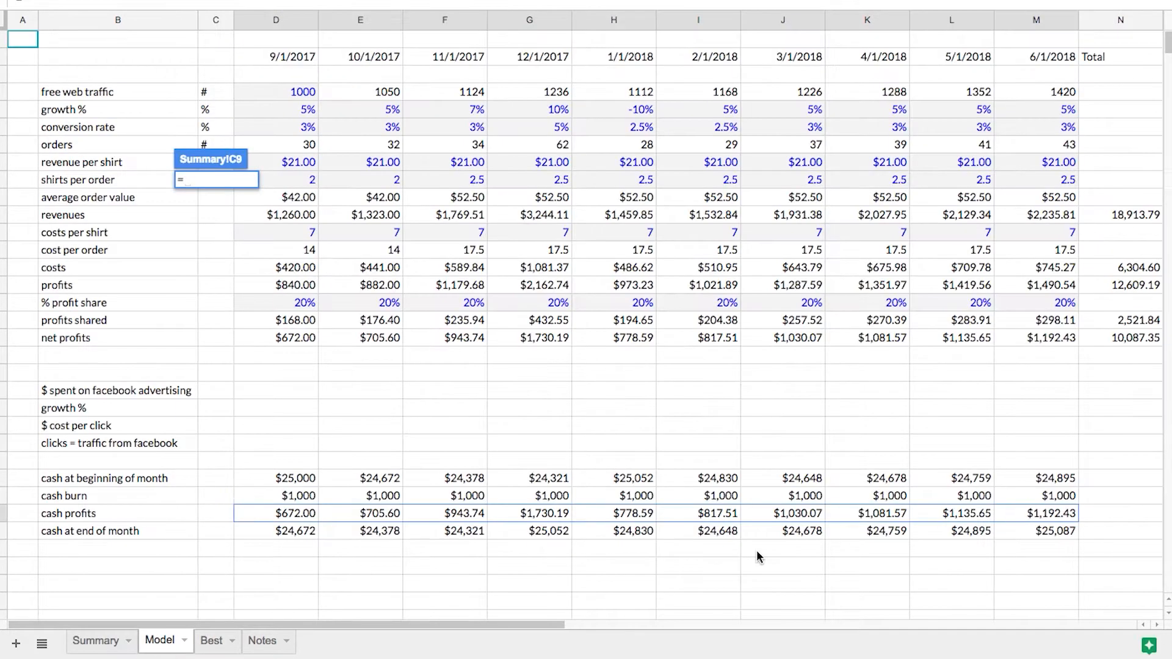
pyautogui.click(1049, 531)
pyautogui.press('Return')
pyautogui.press('Up')
pyautogui.press('Up')
pyautogui.press('Up')
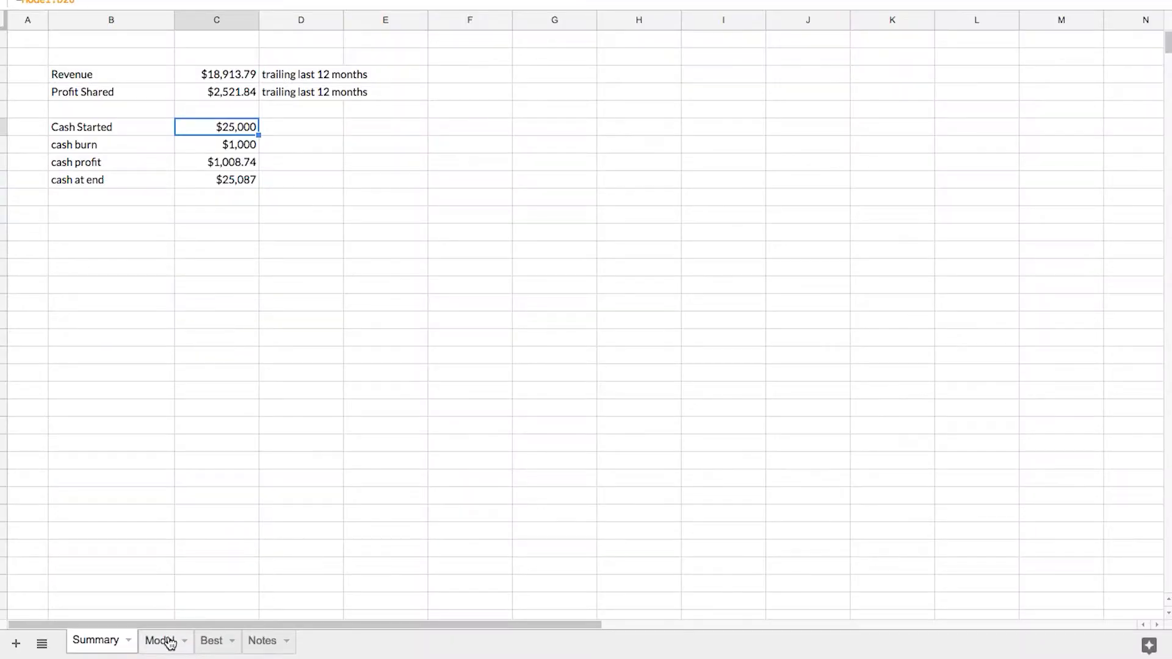
pyautogui.click(162, 641)
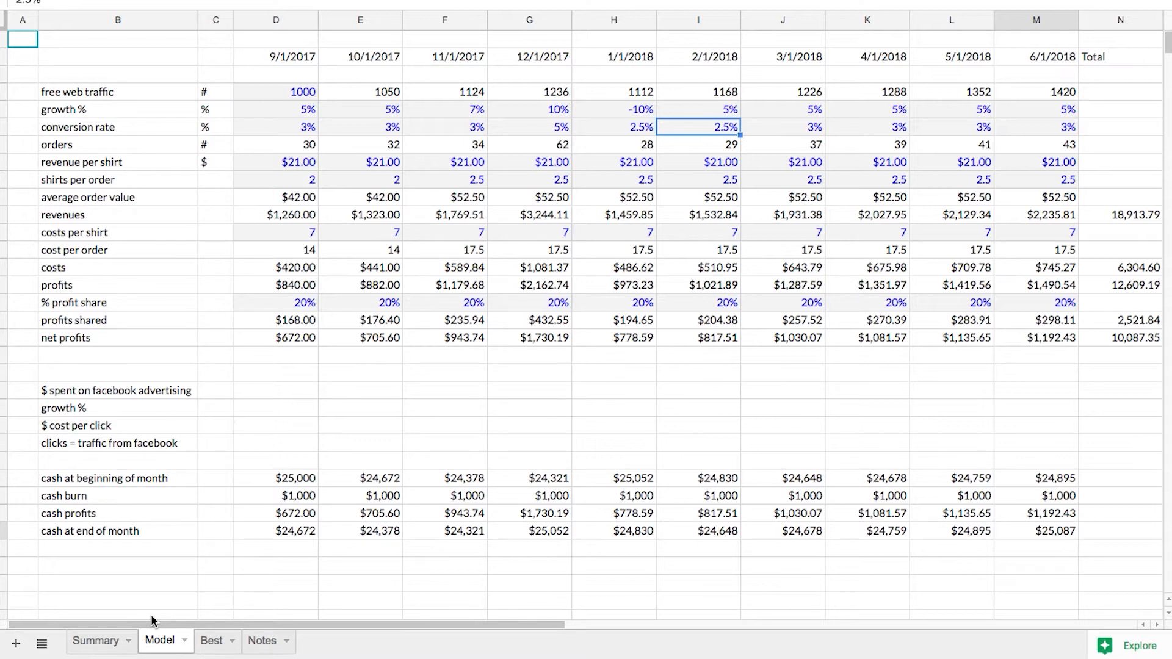
pyautogui.click(87, 640)
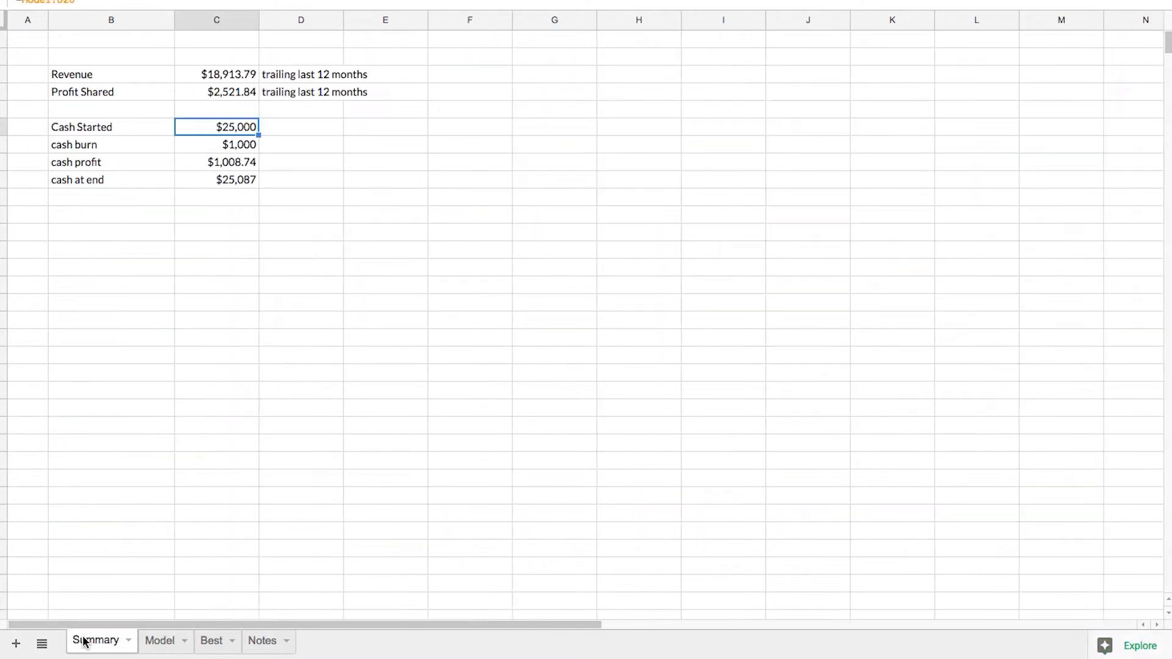
# Insert a chart on the Summary sheet with empty cell F8 selected
pyautogui.click(471, 167)
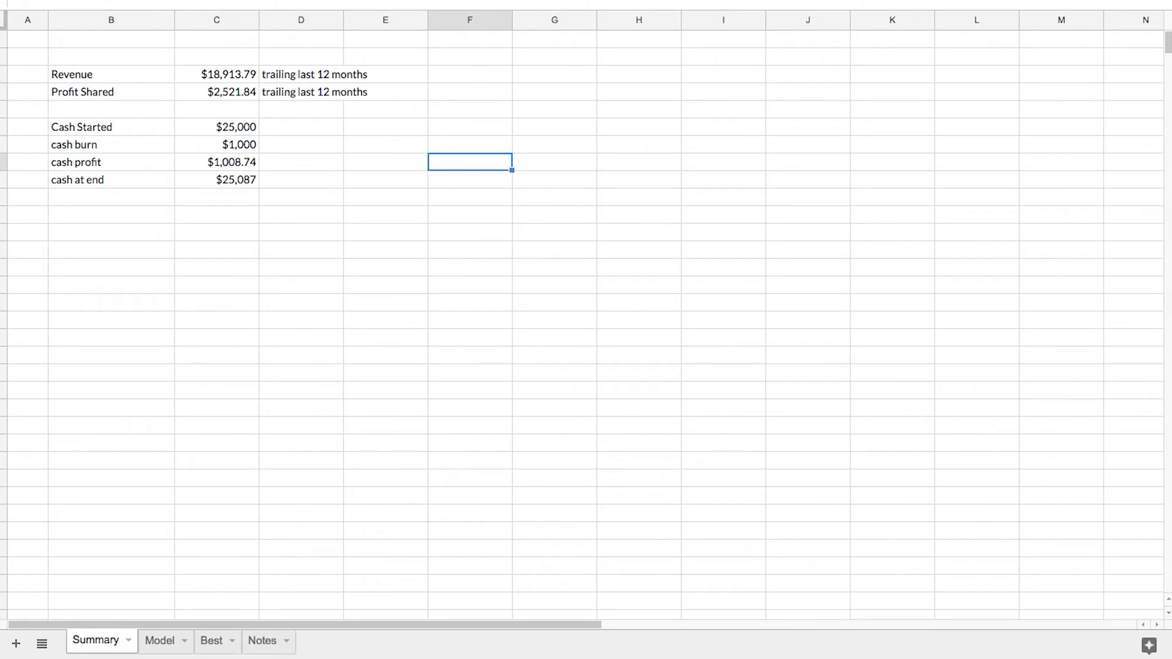
pyautogui.click(126, 0)
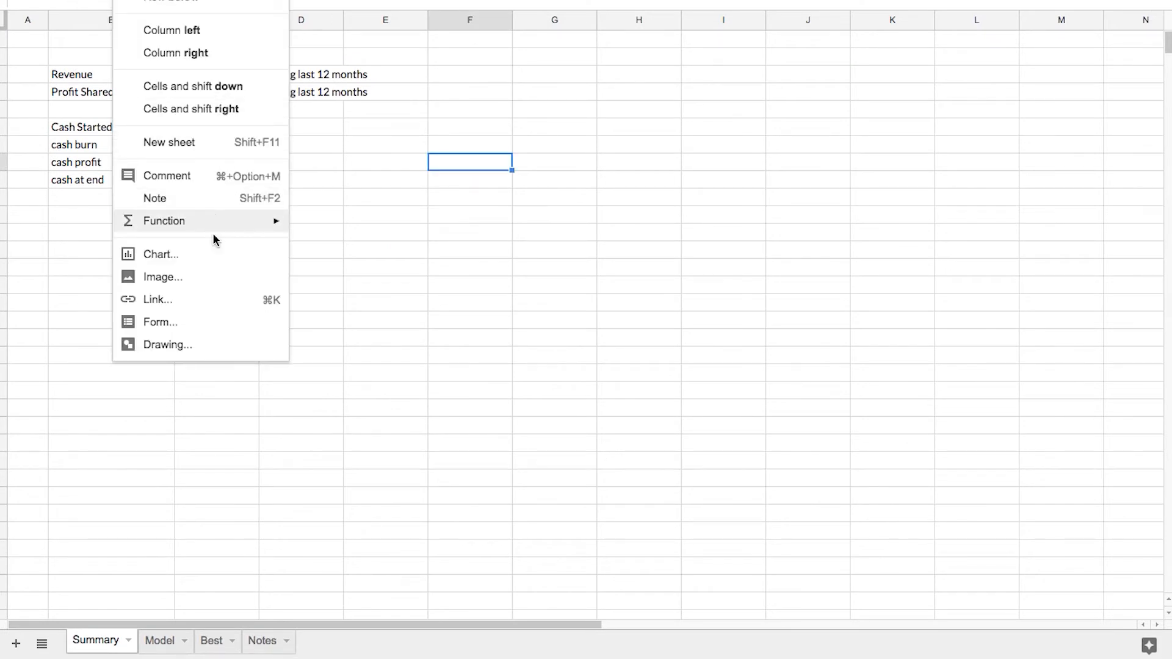
pyautogui.click(209, 258)
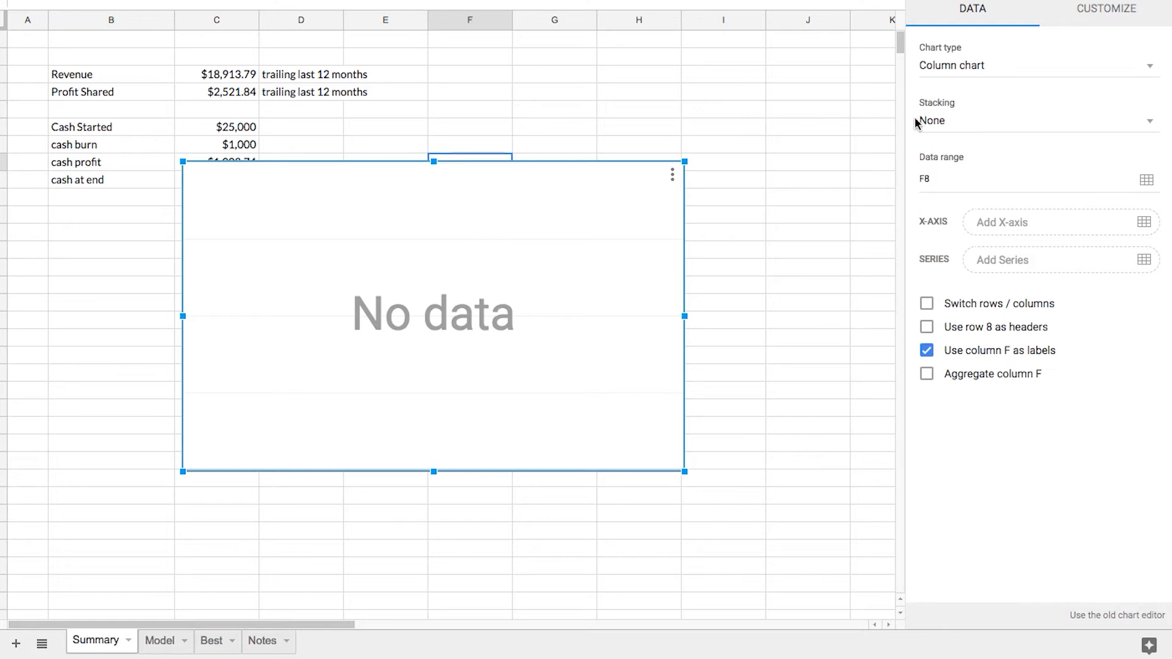
# Set the chart's data range to Model!B2:M18 and change the Summary chart to a line chart
pyautogui.click(1146, 179)
pyautogui.press('BackSpace')
pyautogui.press('BackSpace')
pyautogui.click(162, 647)
pyautogui.moveTo(88, 54); pyautogui.dragTo(334, 338)
pyautogui.click(496, 332)
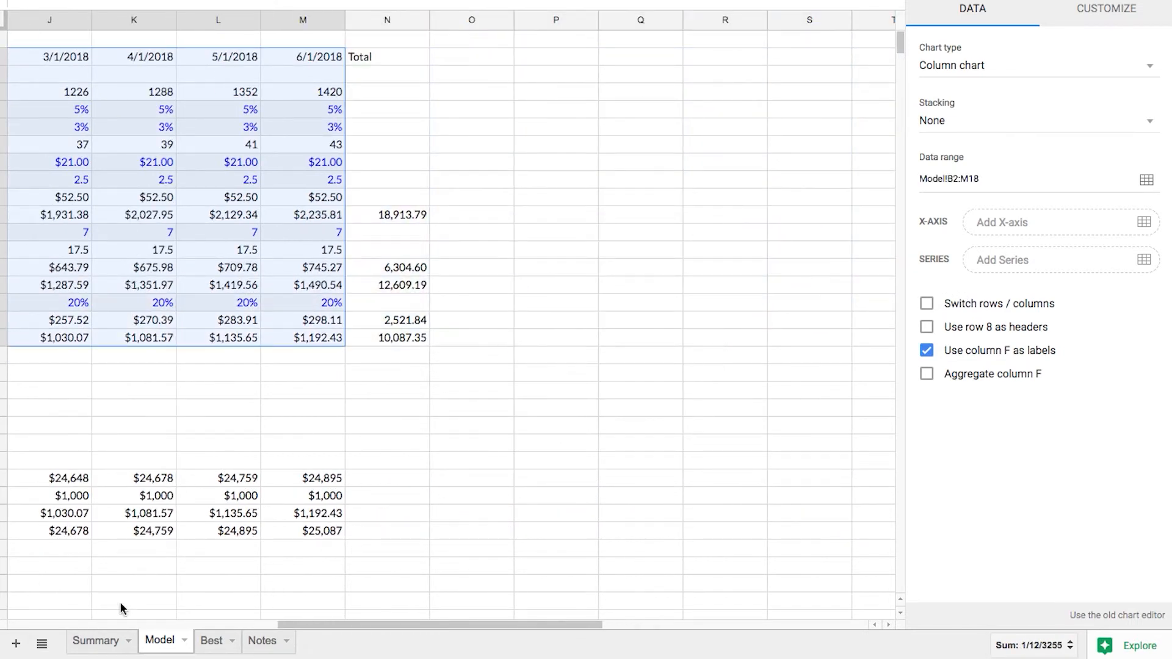
pyautogui.click(96, 640)
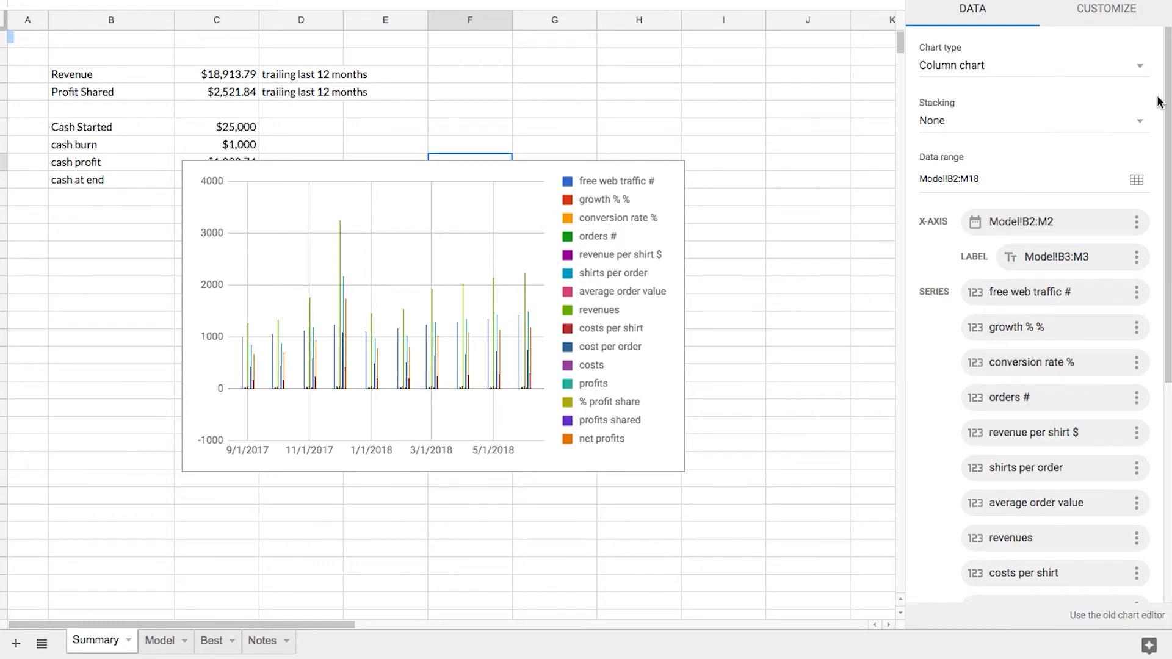
pyautogui.click(1138, 67)
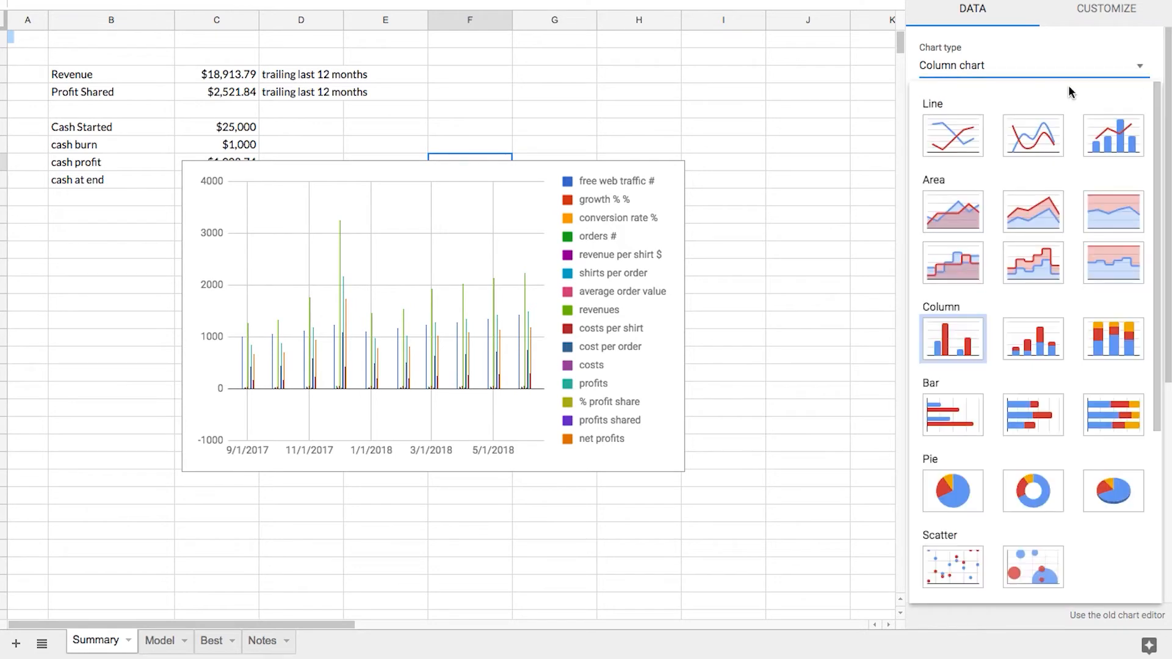
pyautogui.click(962, 133)
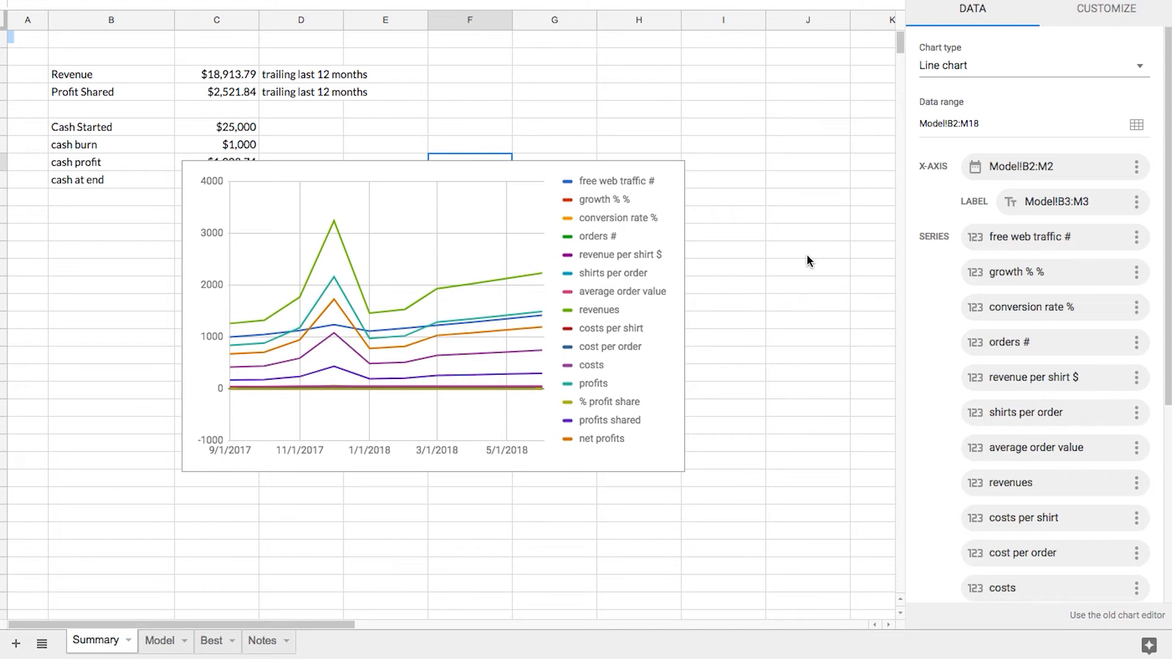
# Remove the revenue per shirt, shirts per order and cost per order series from the line chart
pyautogui.click(1136, 377)
pyautogui.click(1106, 426)
pyautogui.click(1136, 432)
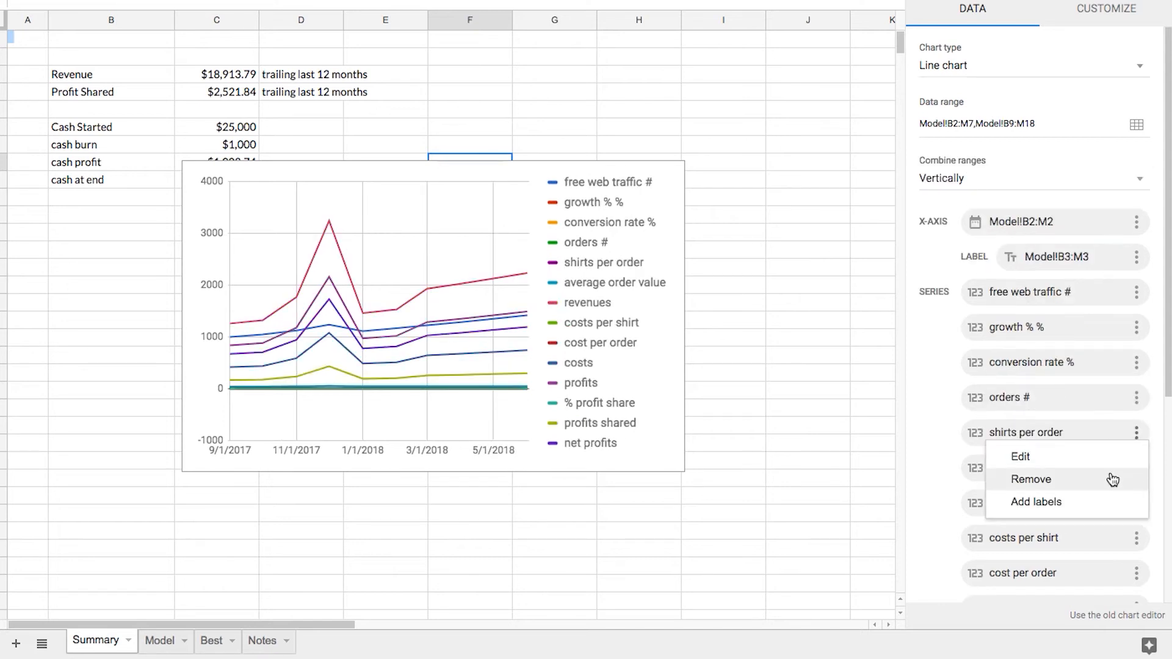
pyautogui.click(1112, 480)
pyautogui.click(1136, 537)
pyautogui.click(1120, 580)
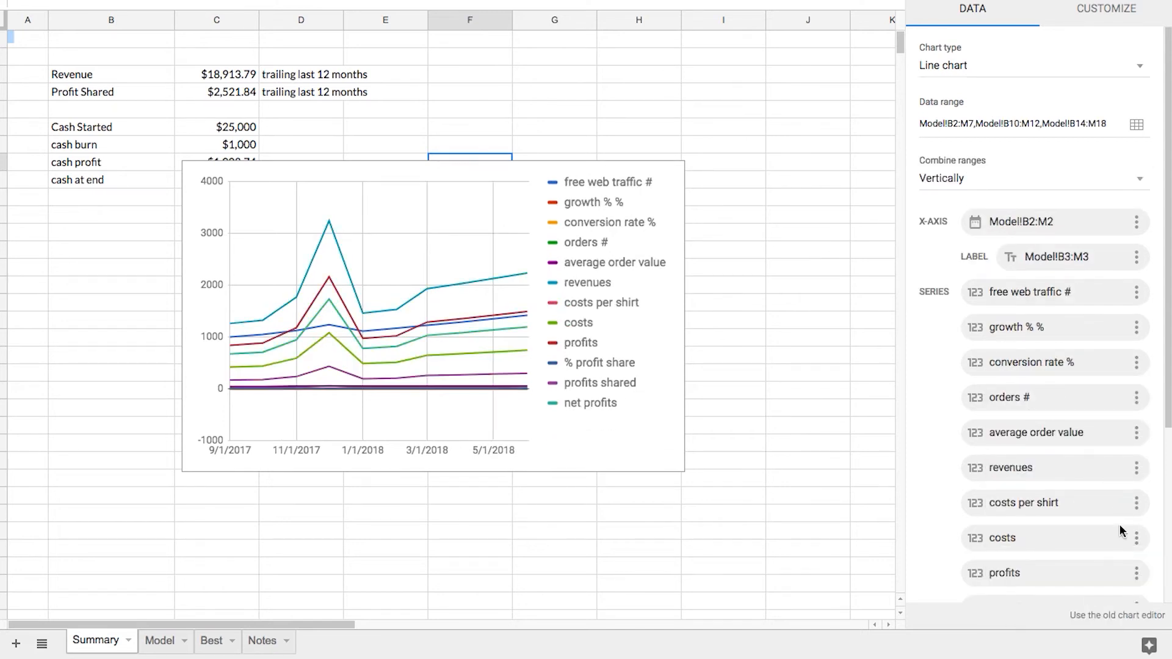
# Remove the costs per shirt, average order value and % profit share series from the chart
pyautogui.click(1136, 502)
pyautogui.click(1085, 549)
pyautogui.click(1136, 432)
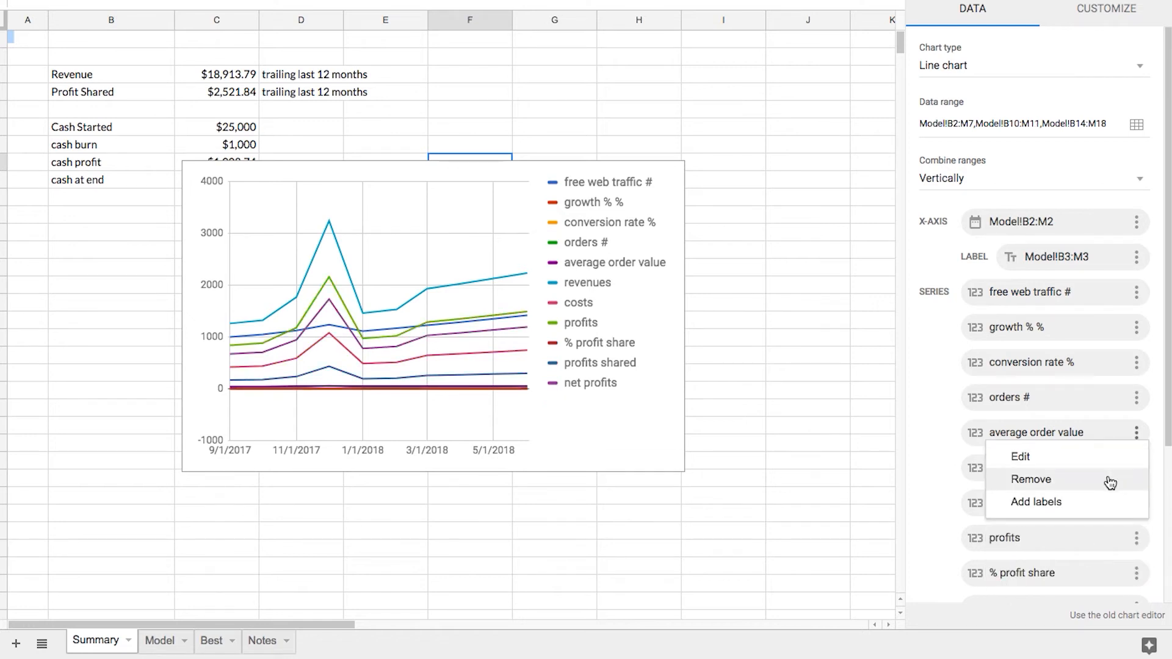
pyautogui.click(1109, 481)
pyautogui.click(1136, 538)
pyautogui.click(1126, 583)
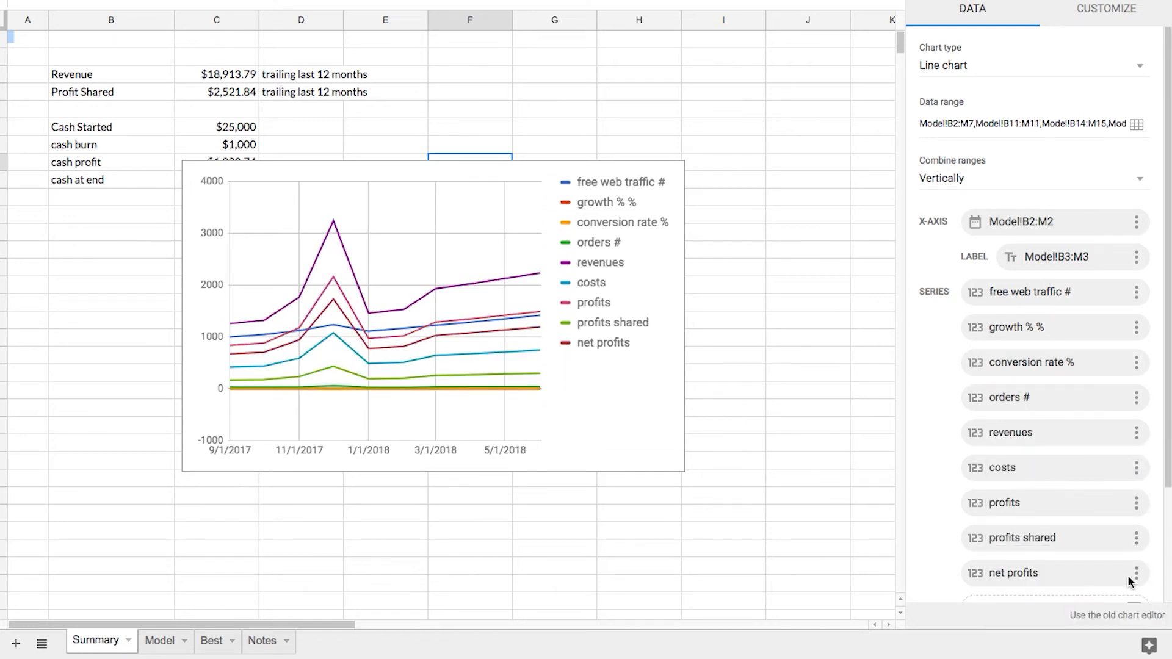
# Remove the growth %, conversion rate % and free web traffic series from the chart
pyautogui.click(1137, 329)
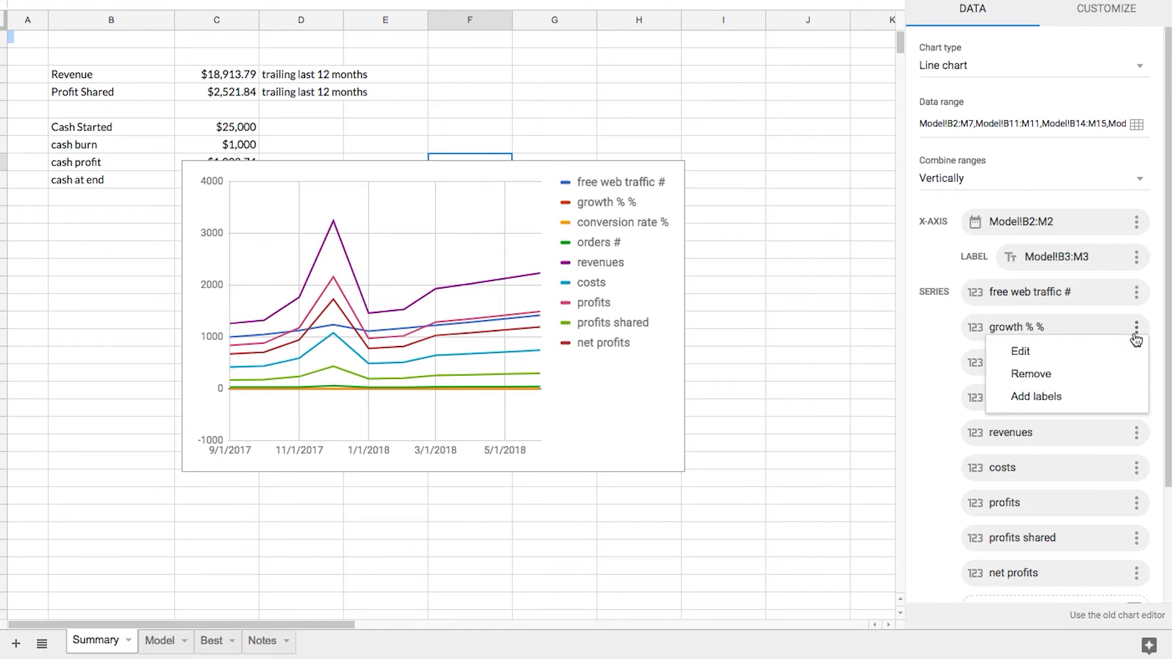
pyautogui.click(1110, 373)
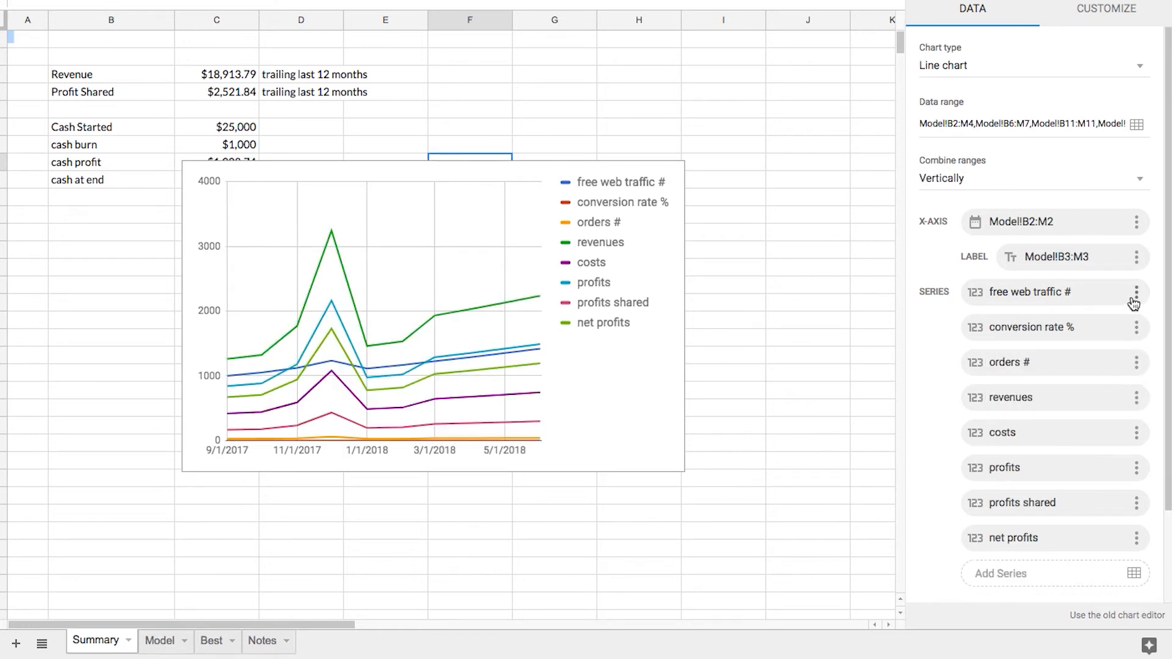
pyautogui.click(1136, 433)
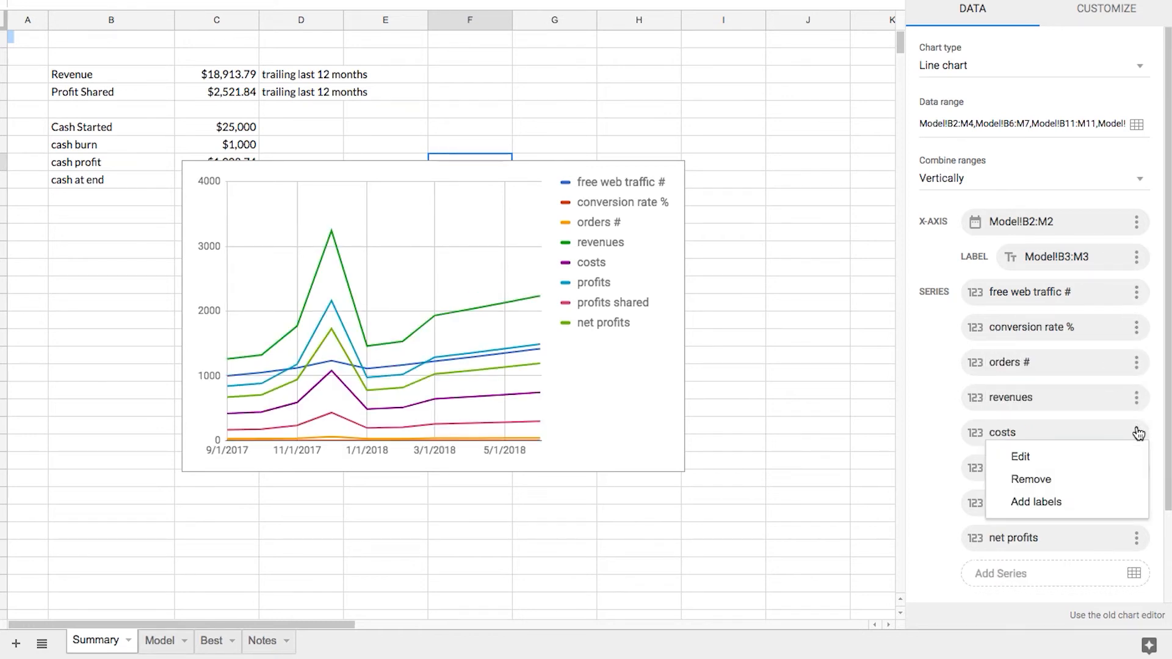
pyautogui.click(936, 435)
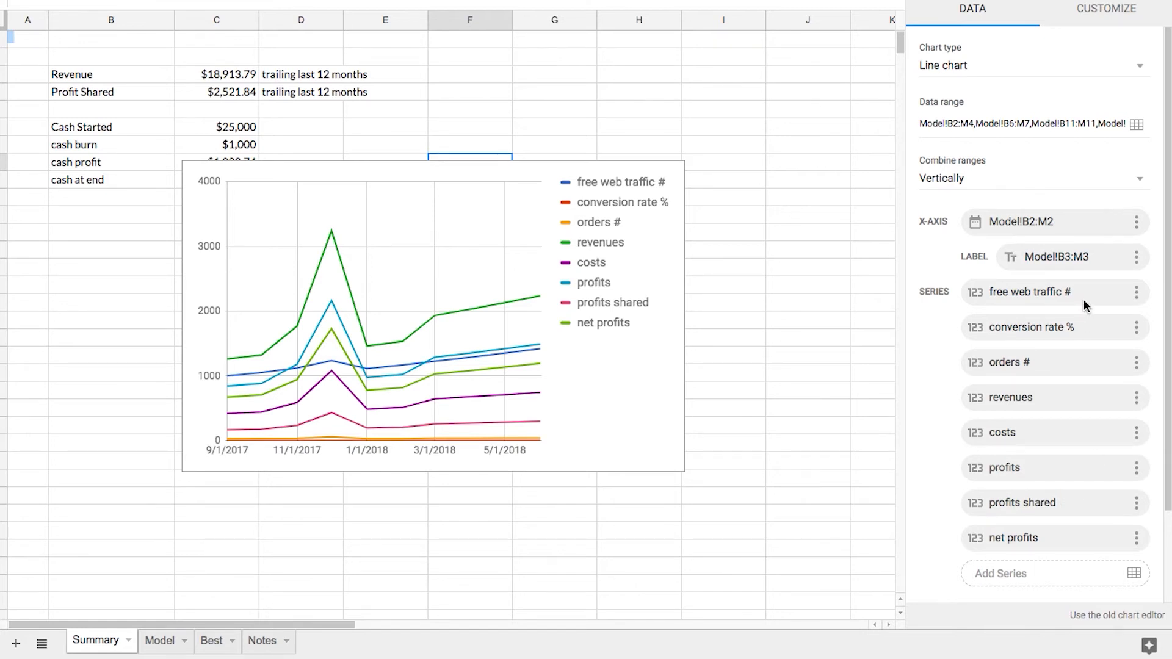
pyautogui.click(1136, 328)
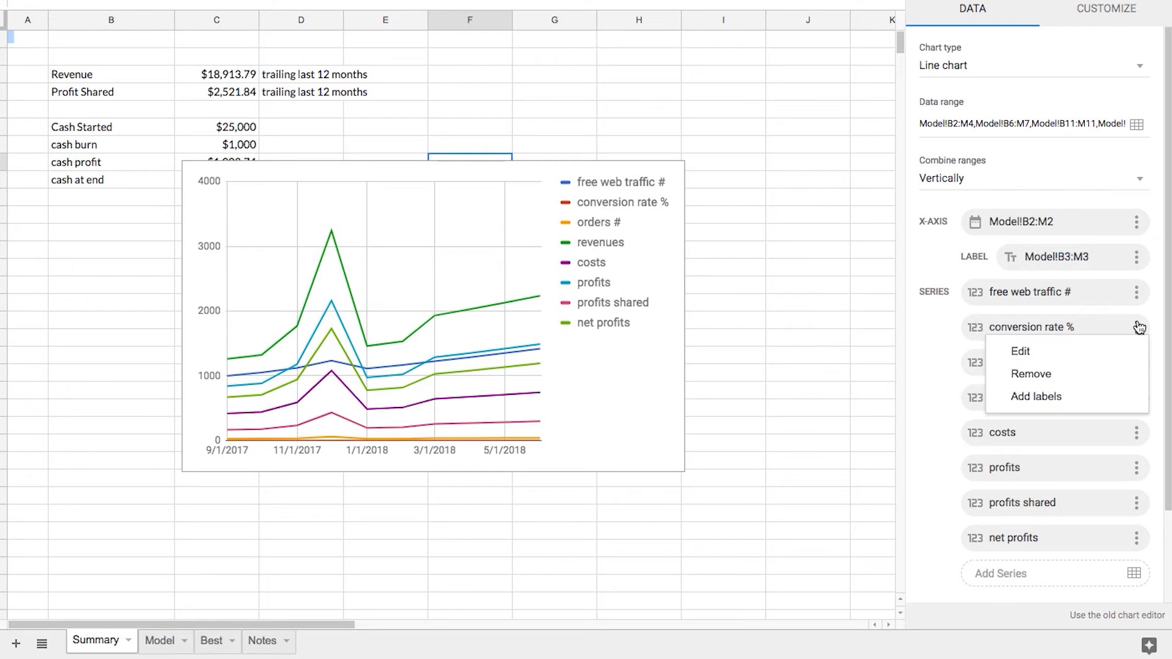
pyautogui.click(1110, 374)
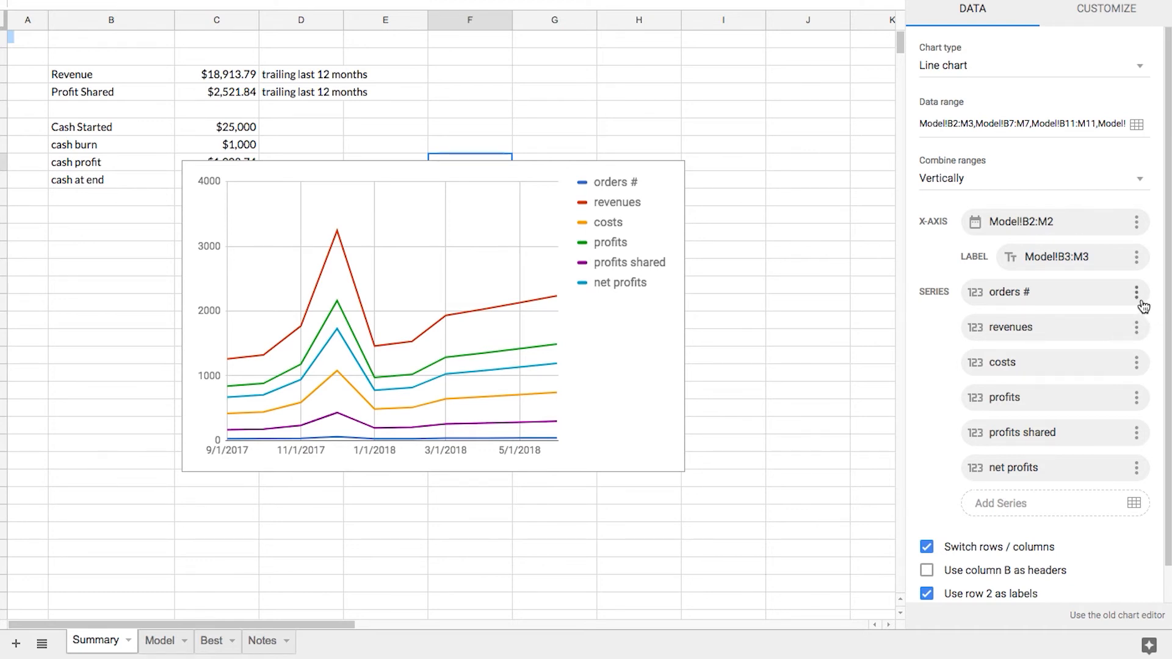
# Remove the orders # and profits series from the chart, keeping revenues, costs, profits shared and net profits
pyautogui.click(1138, 297)
pyautogui.click(1100, 338)
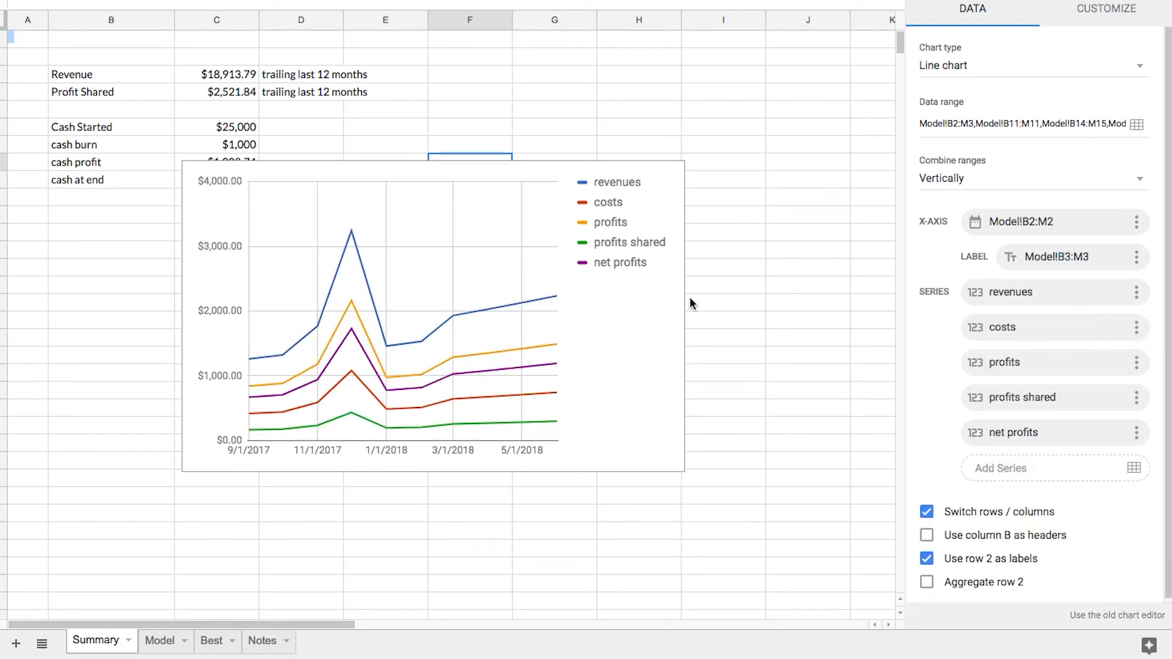
pyautogui.click(1137, 366)
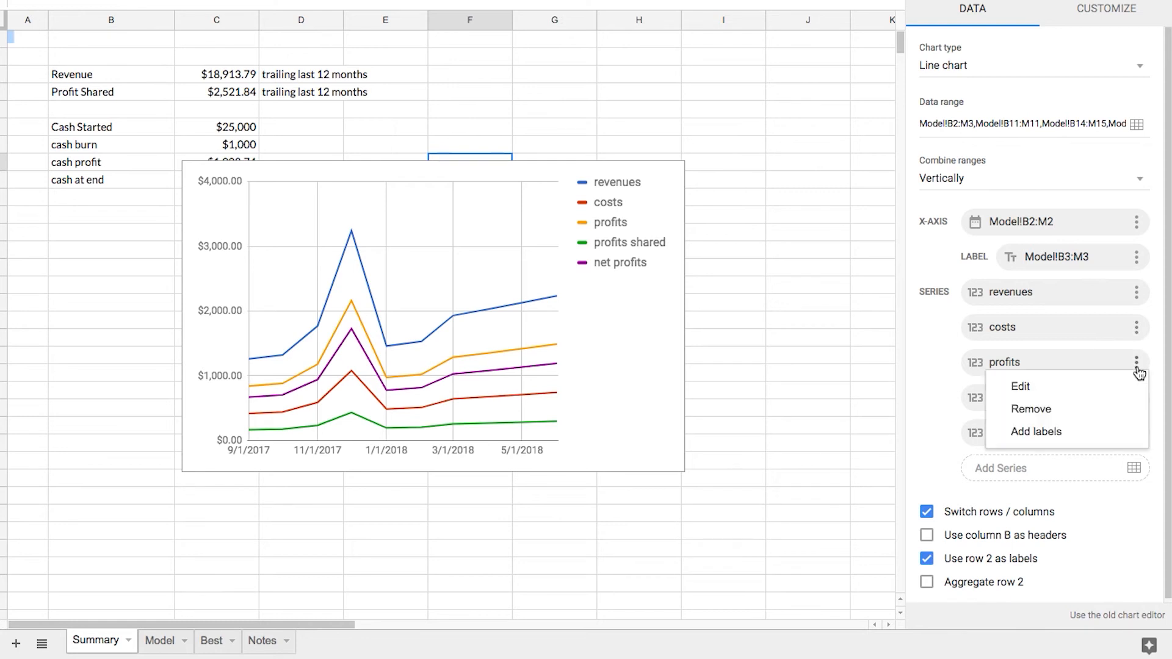
pyautogui.click(1073, 411)
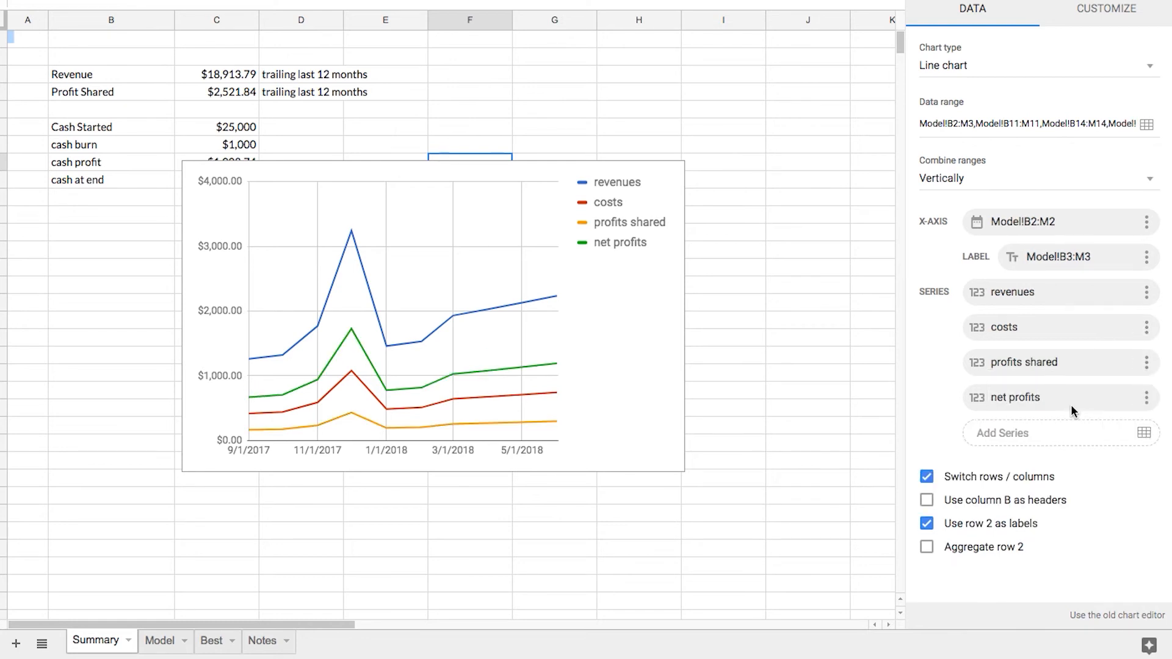